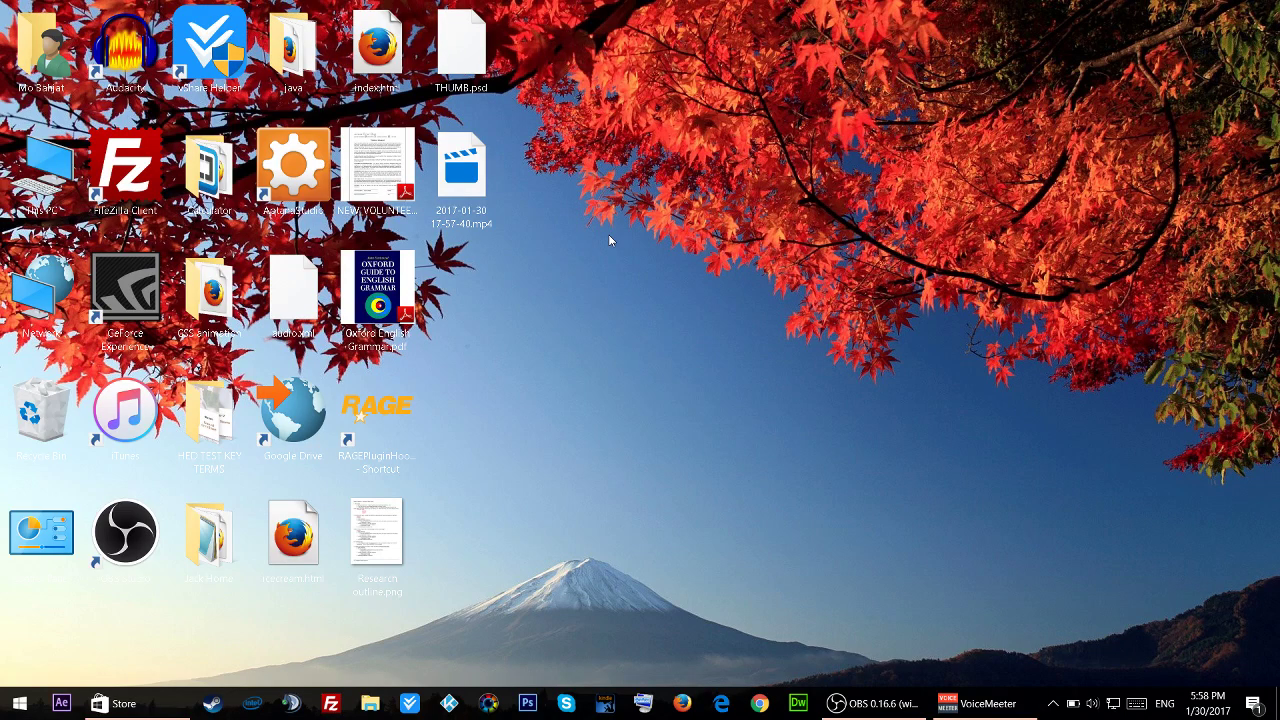
Find iTunes on the computer and launch it
key(super)
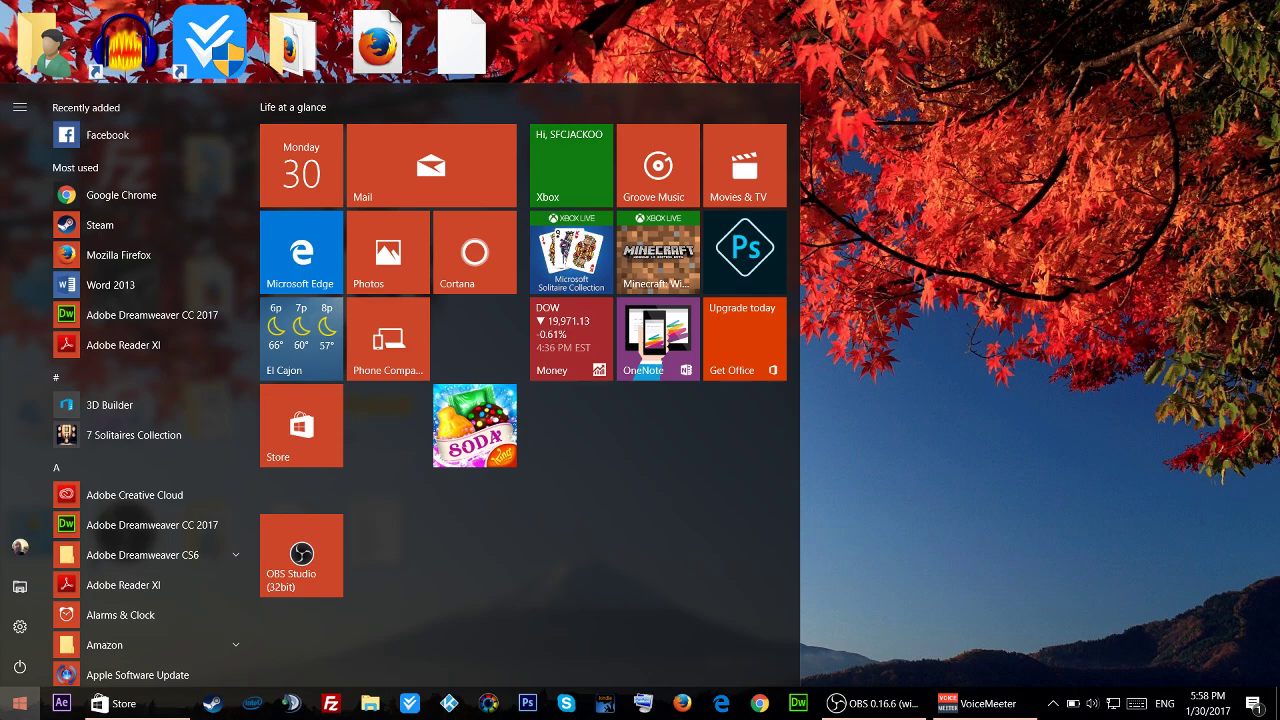
text(itunes)
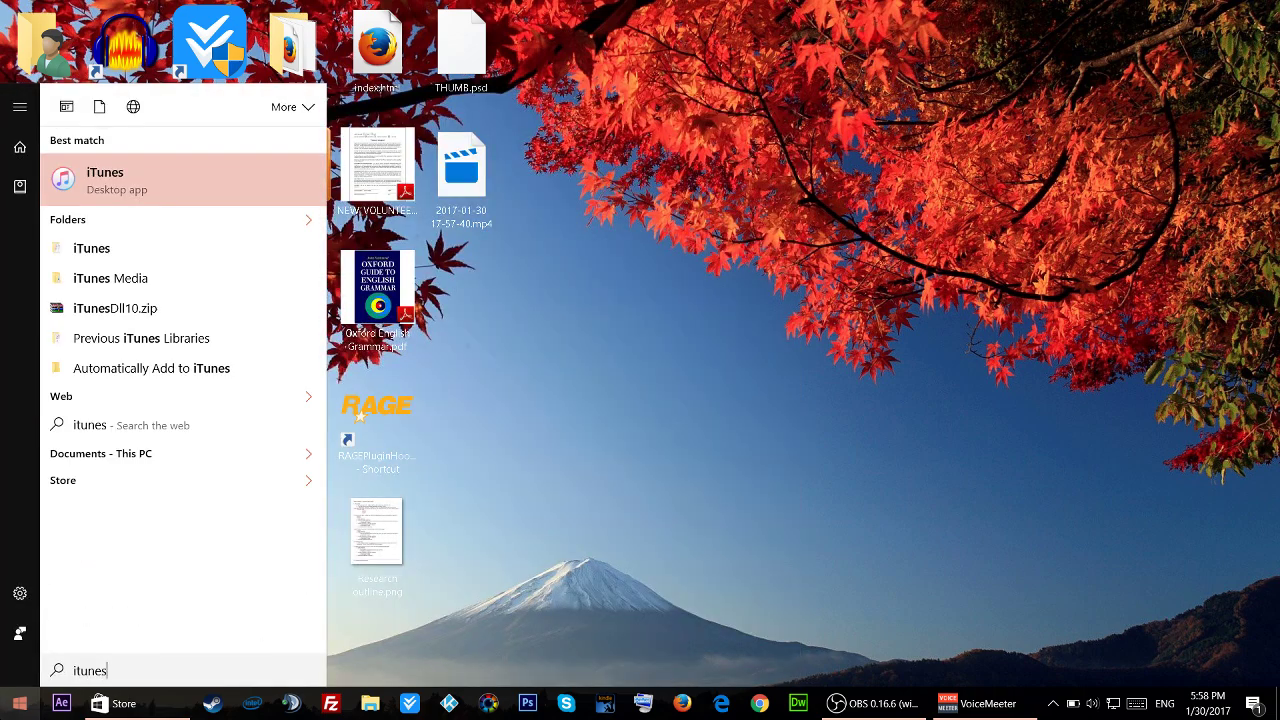
key(Return)
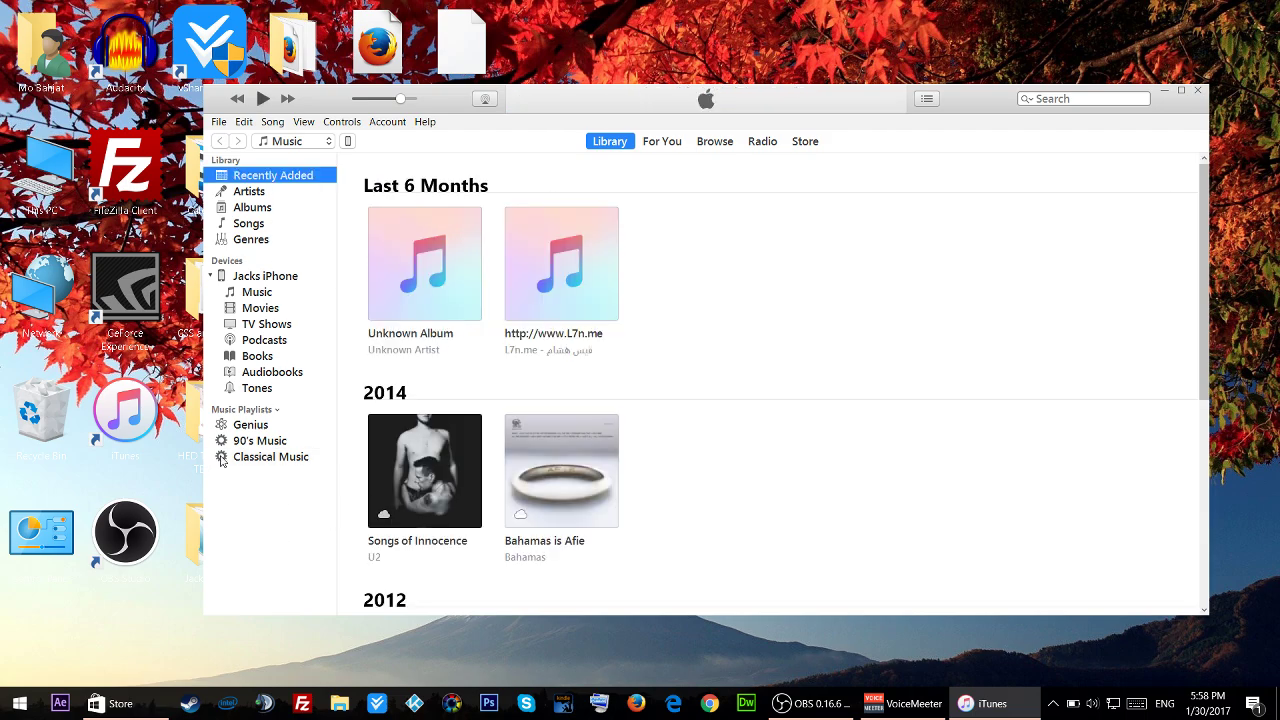
Add Movies to the media types offered in the library's media selector
click(238, 410)
click(258, 521)
click(327, 143)
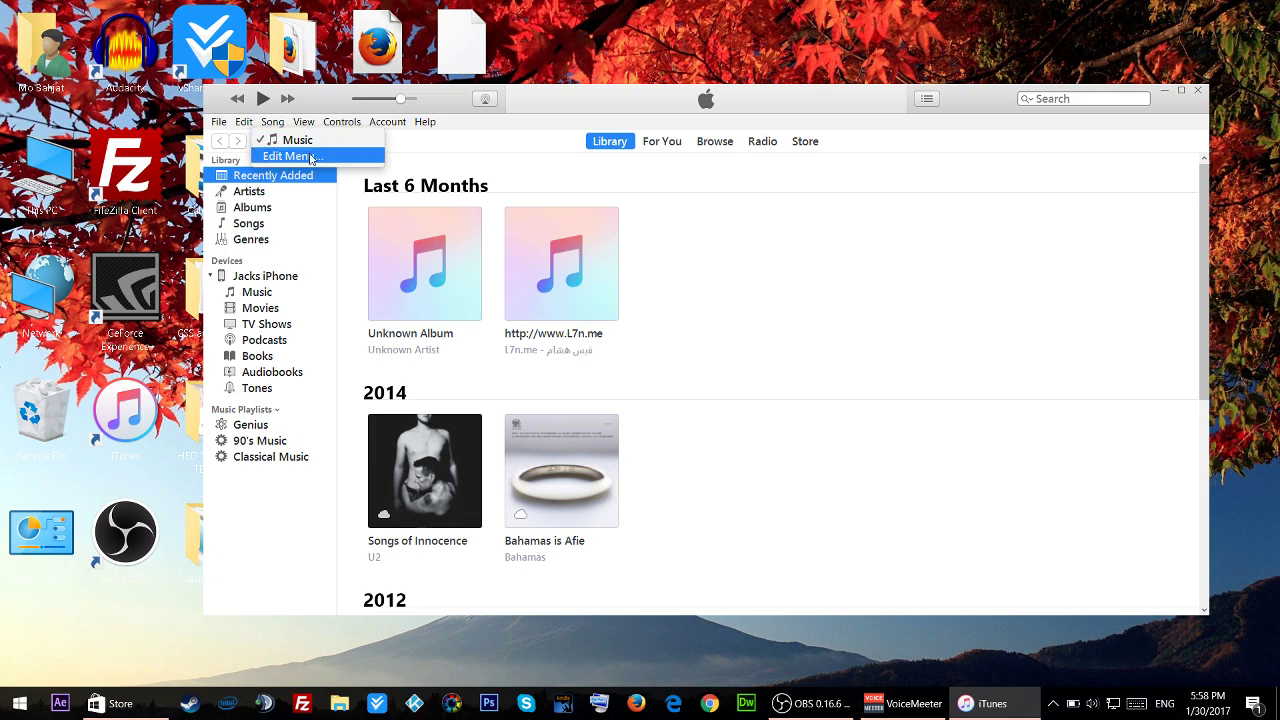
click(311, 157)
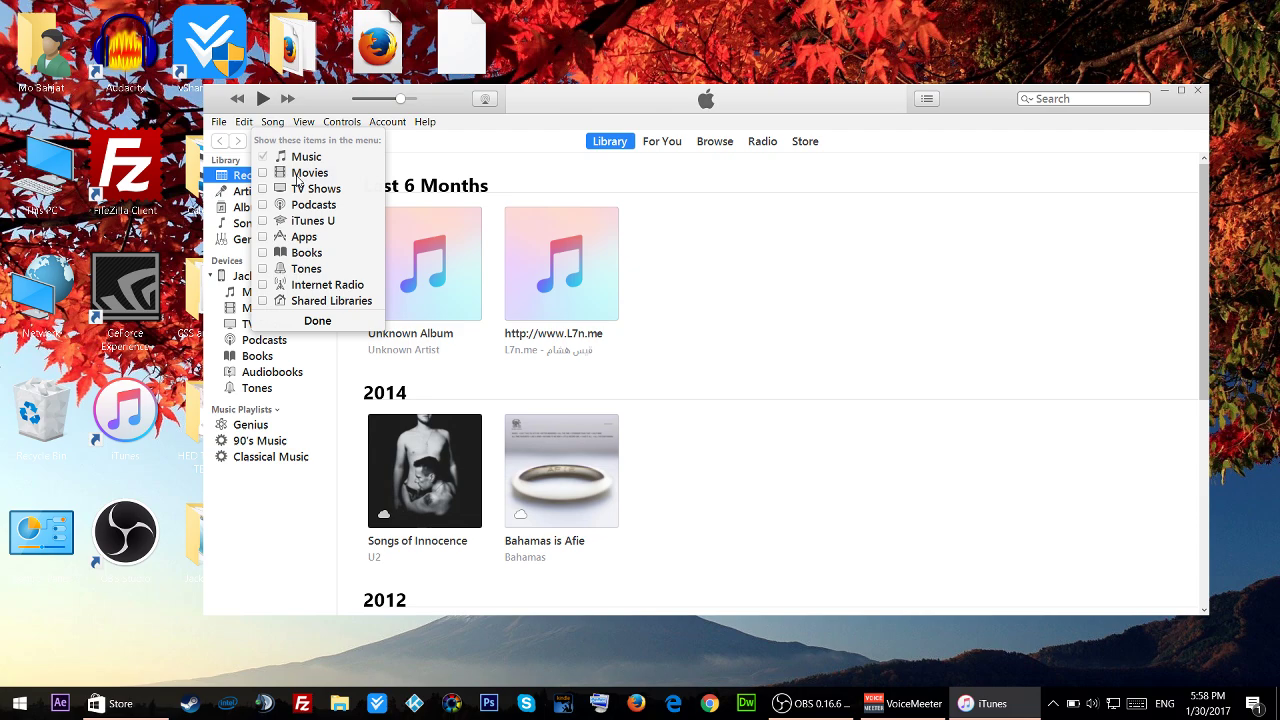
click(292, 177)
click(327, 325)
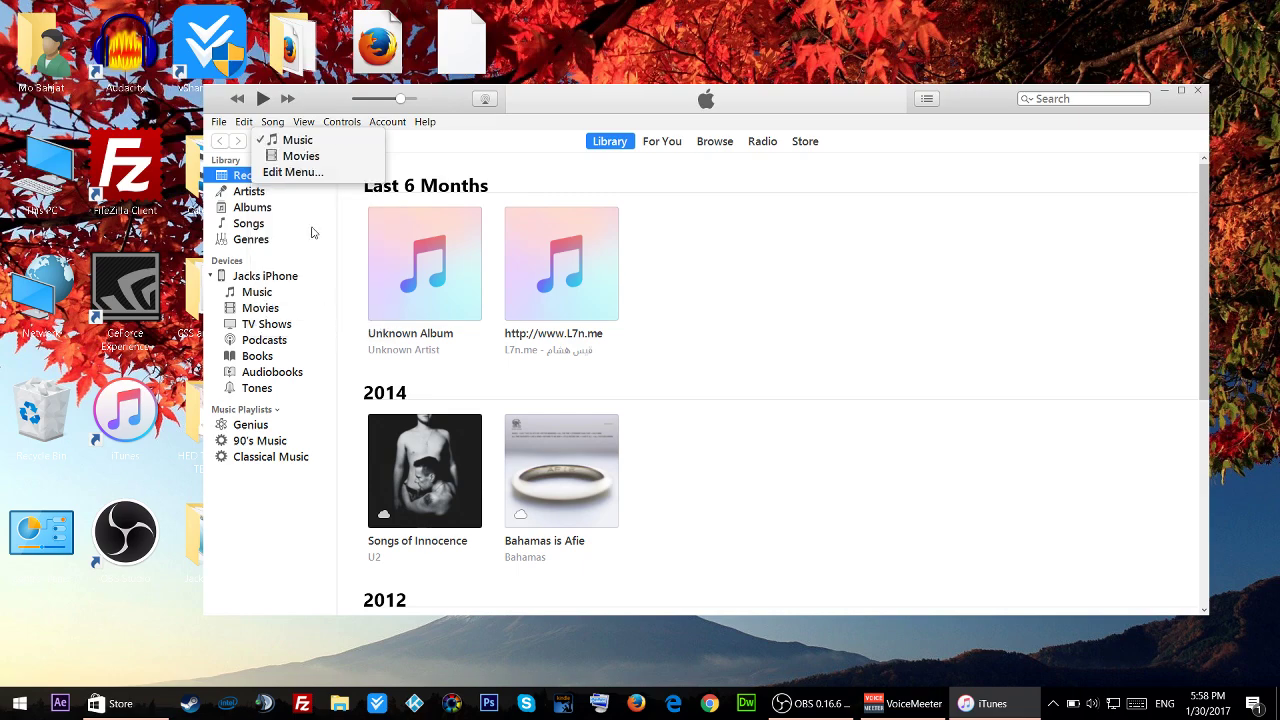
View the Movies library and return to the Music library
click(340, 163)
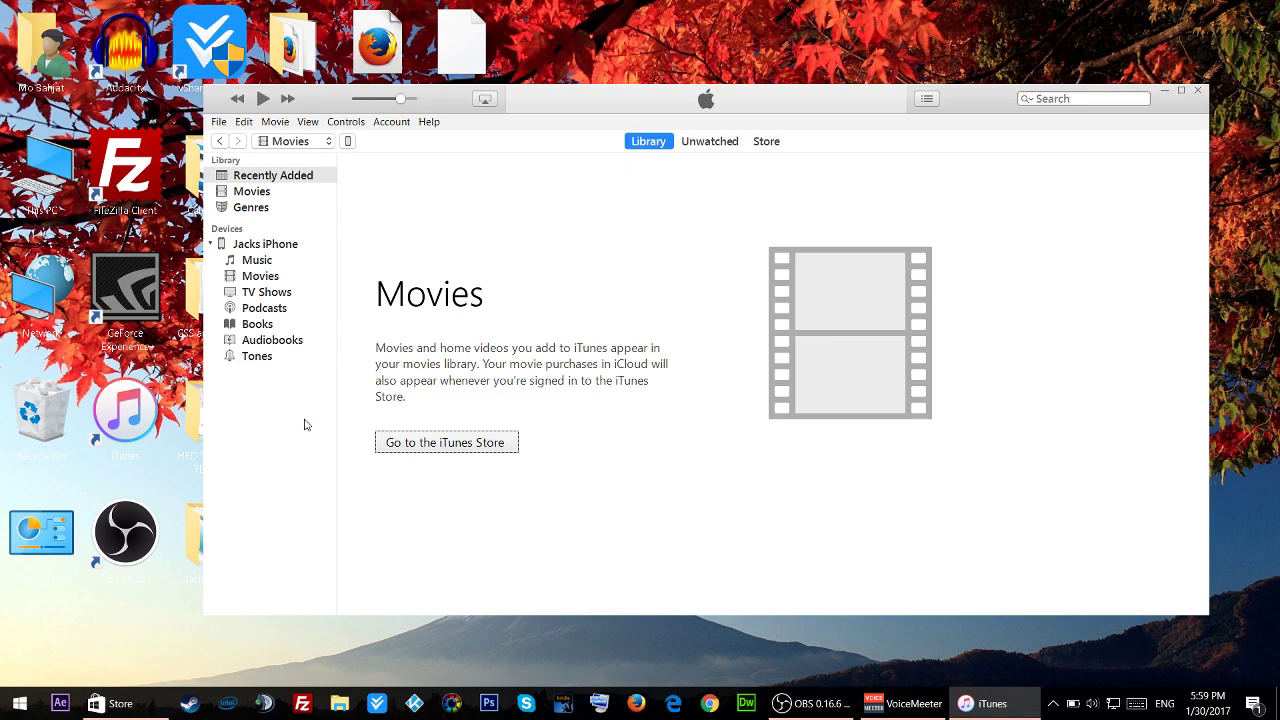
click(316, 143)
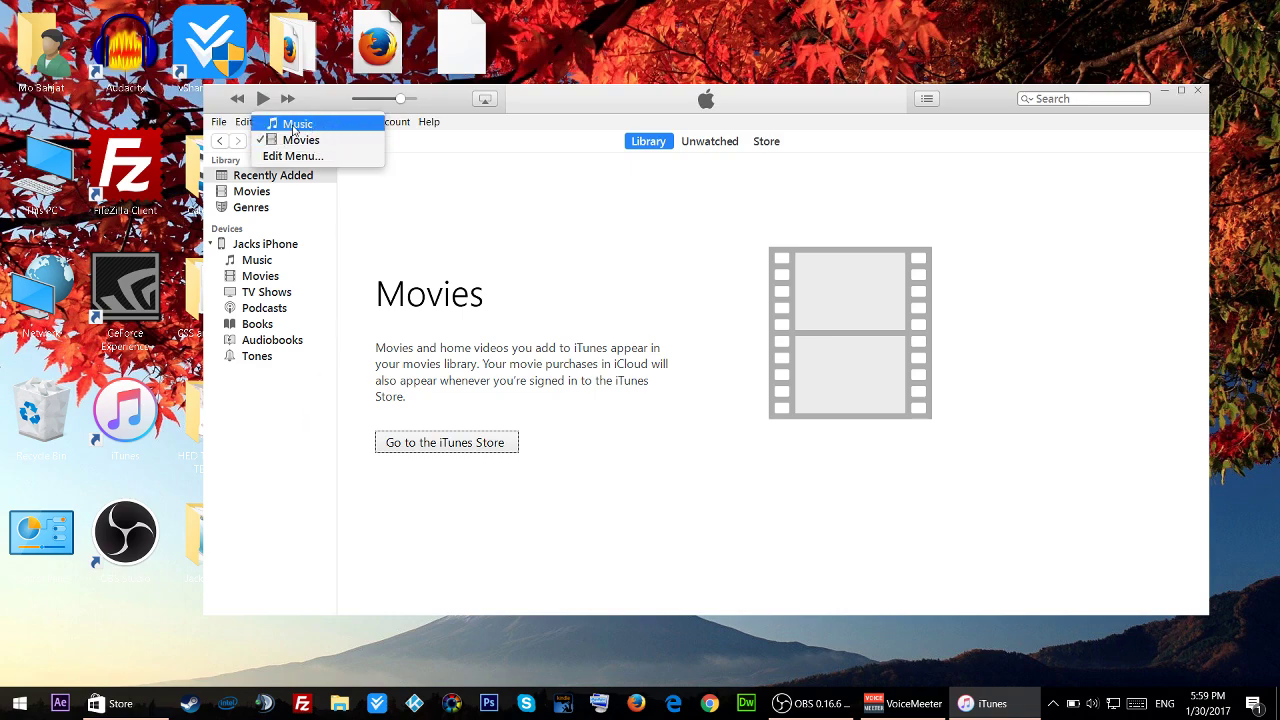
click(294, 125)
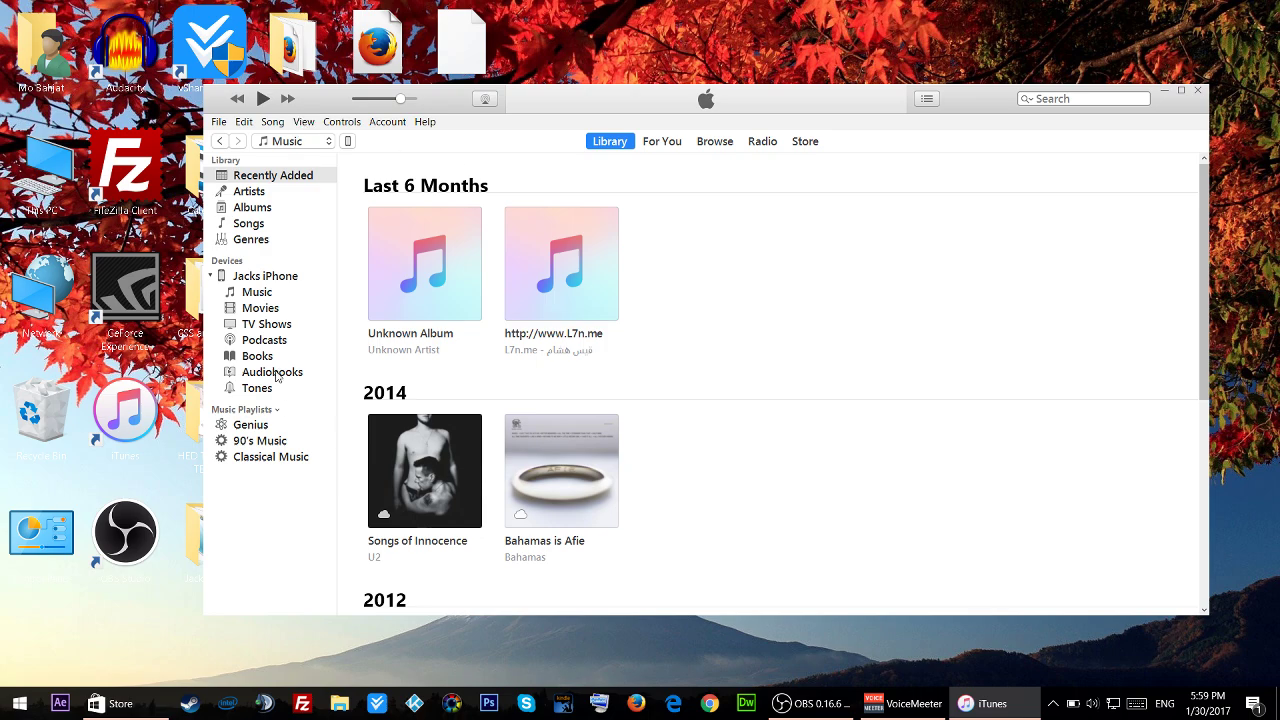
Examine the connected iPhone's summary, including its backup settings and the option to manually manage music and videos, and return to the library
click(350, 142)
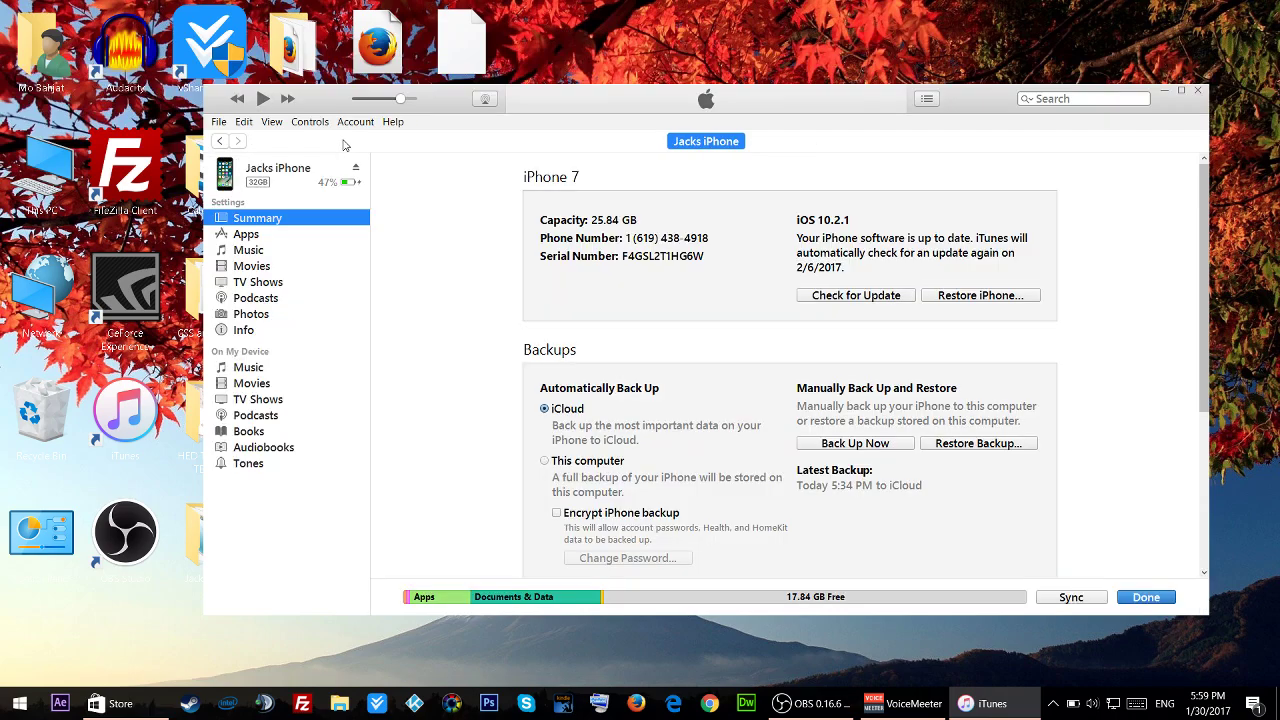
scroll(620, 512, down, 3)
scroll(620, 455, down, 3)
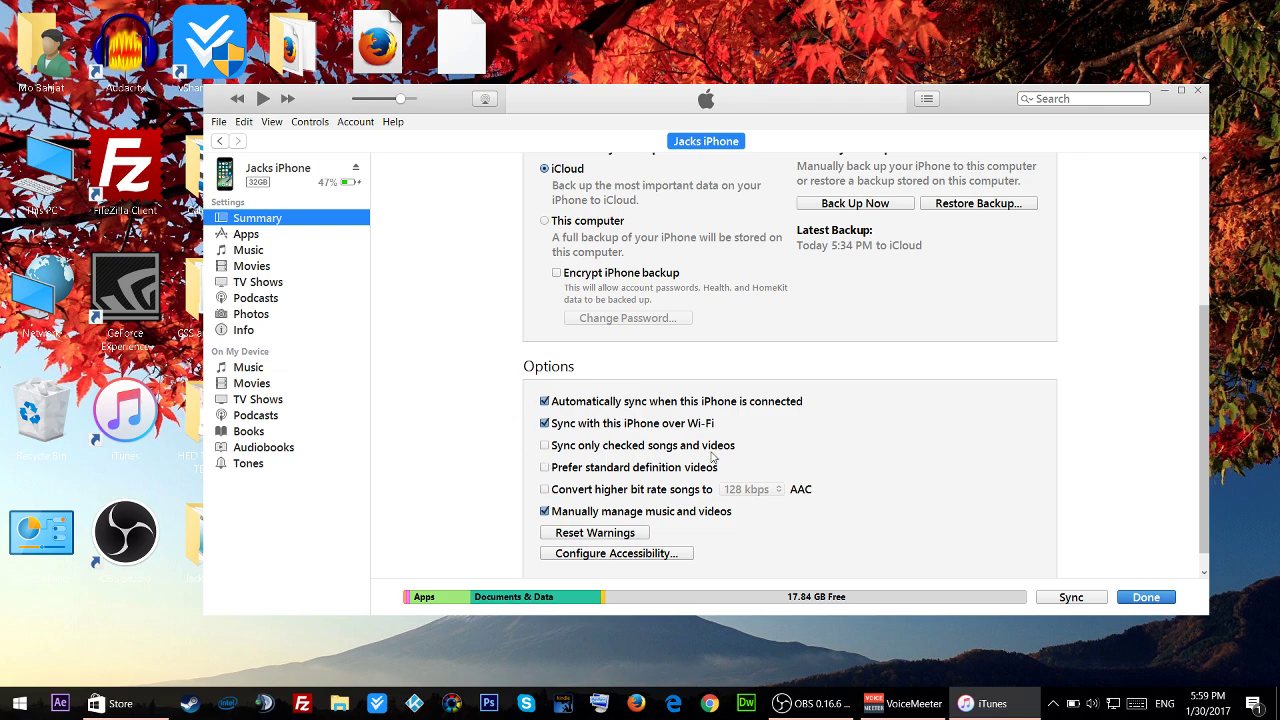
scroll(659, 364, up, 2)
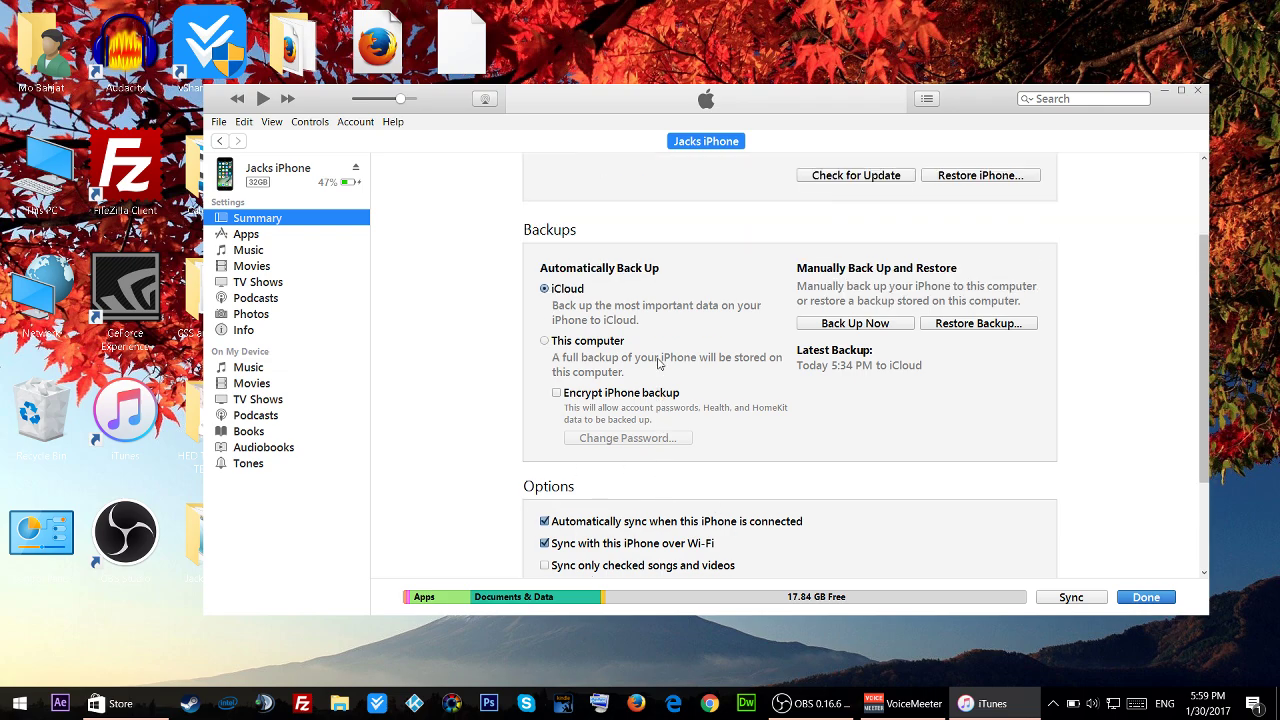
scroll(778, 443, up, 1)
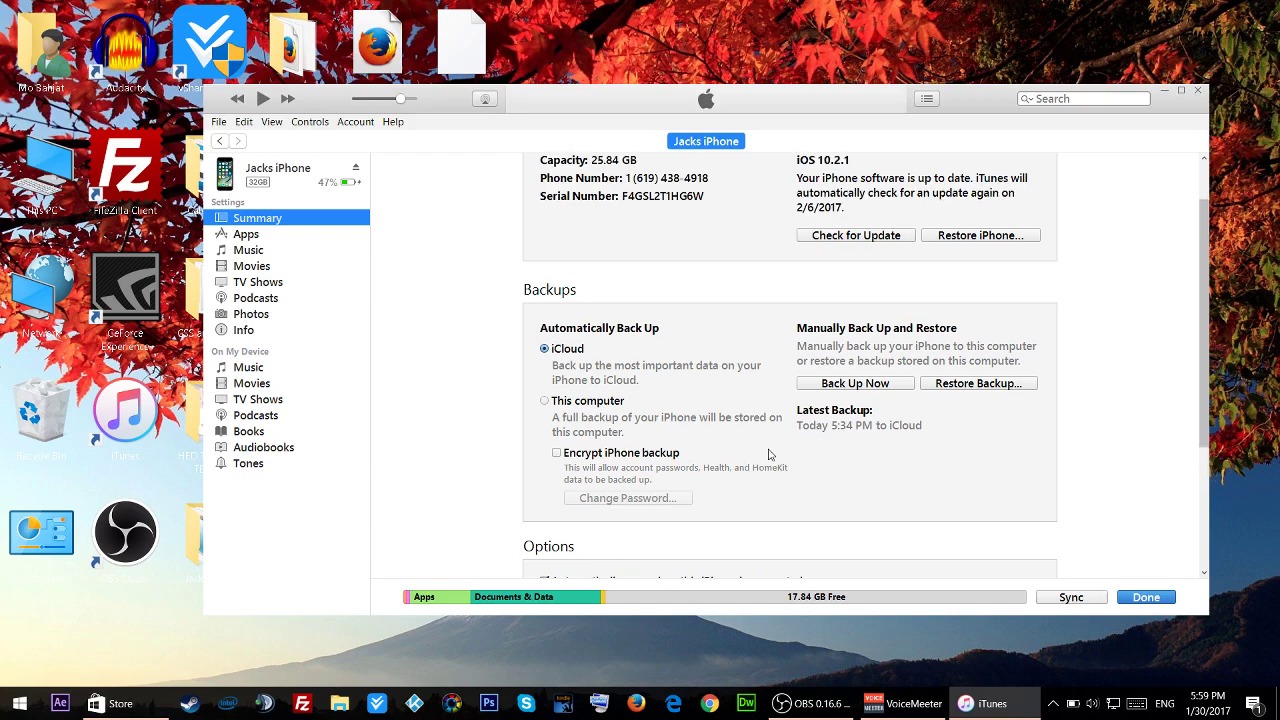
scroll(714, 443, up, 1)
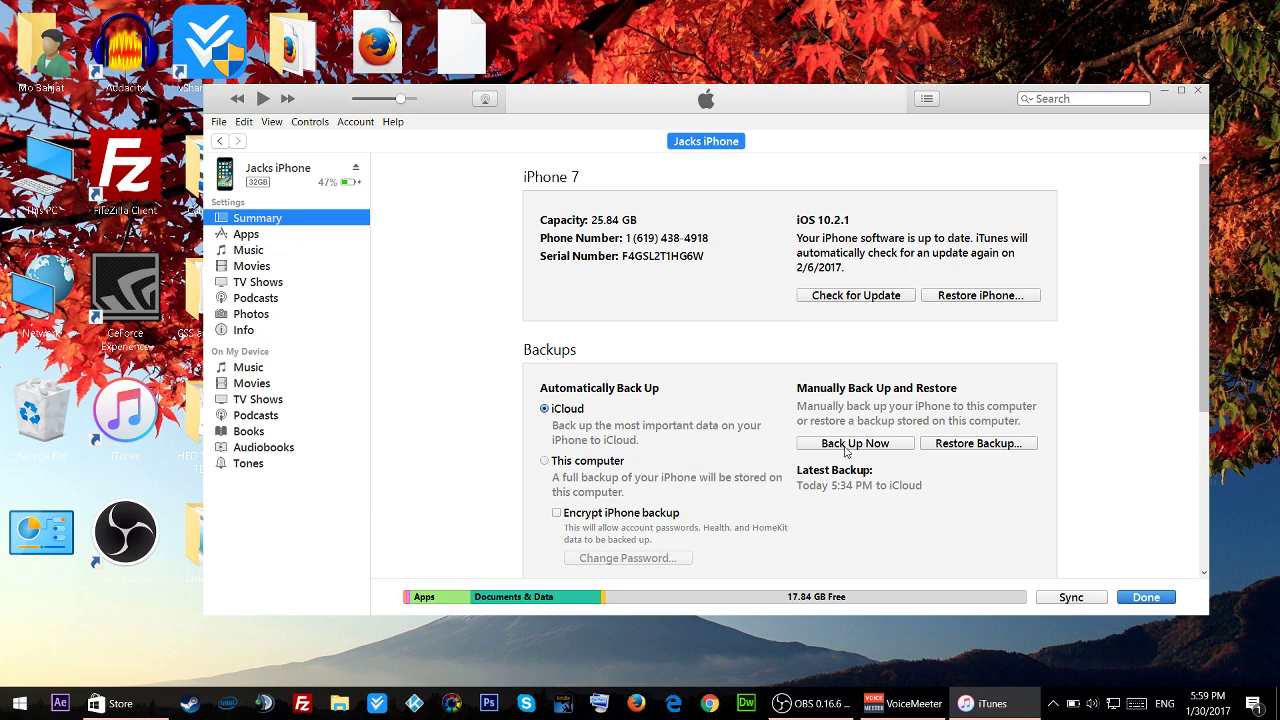
scroll(813, 428, down, 1)
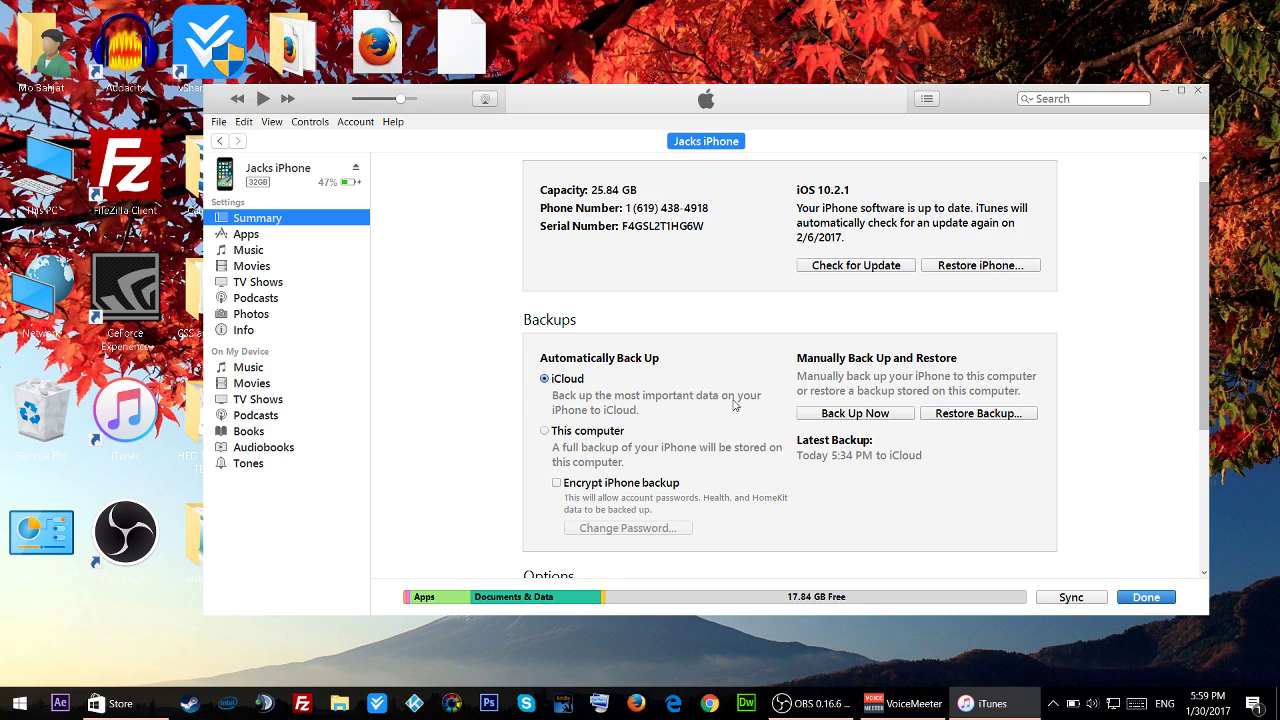
scroll(740, 400, down, 3)
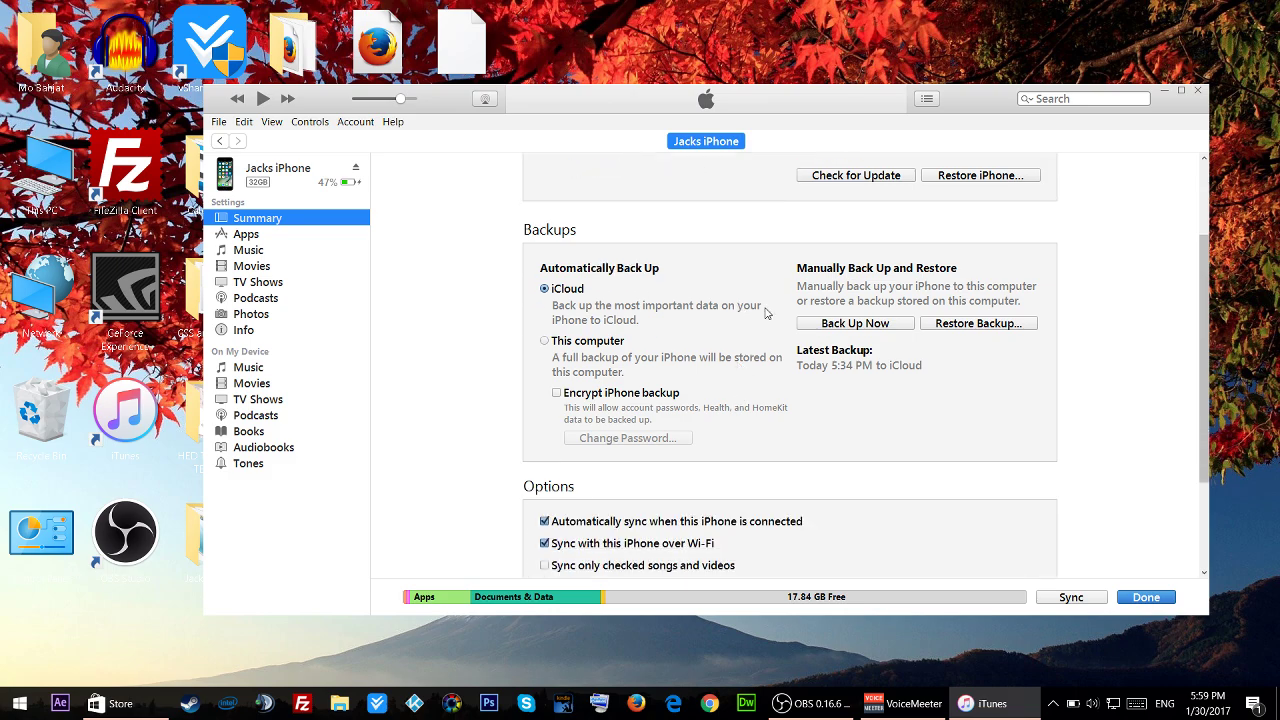
scroll(765, 313, down, 3)
scroll(765, 316, down, 2)
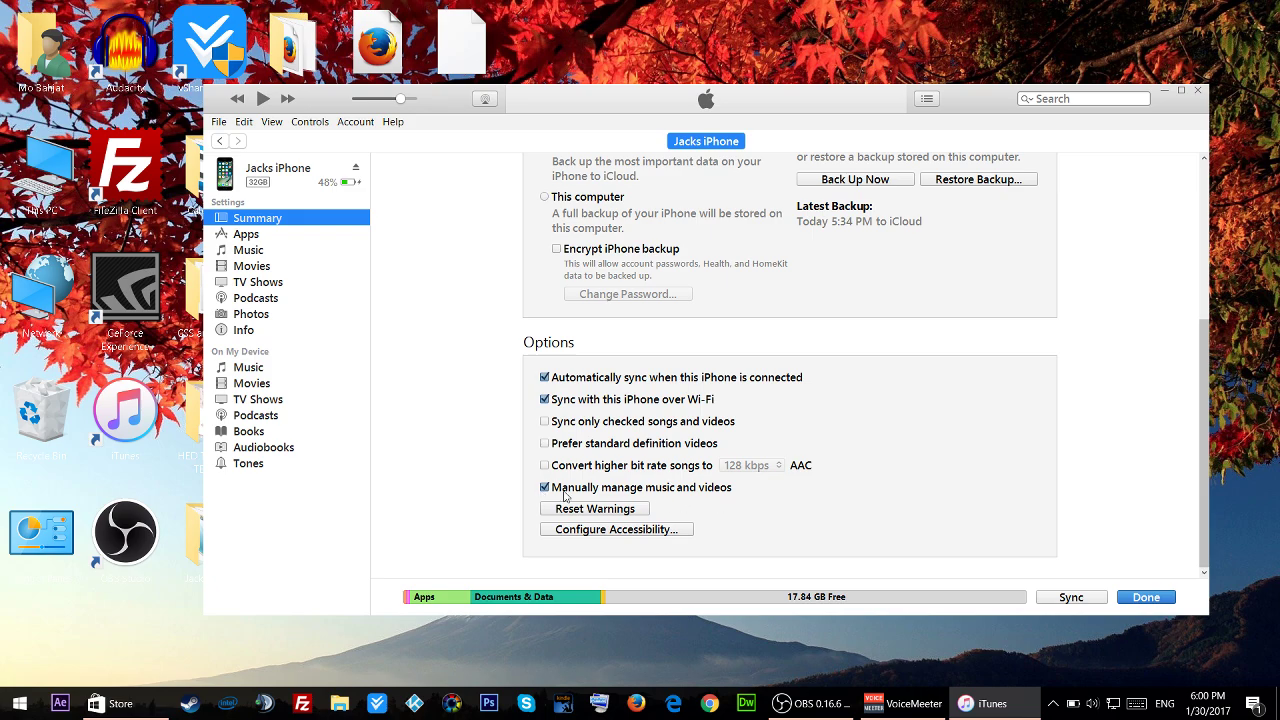
click(1146, 597)
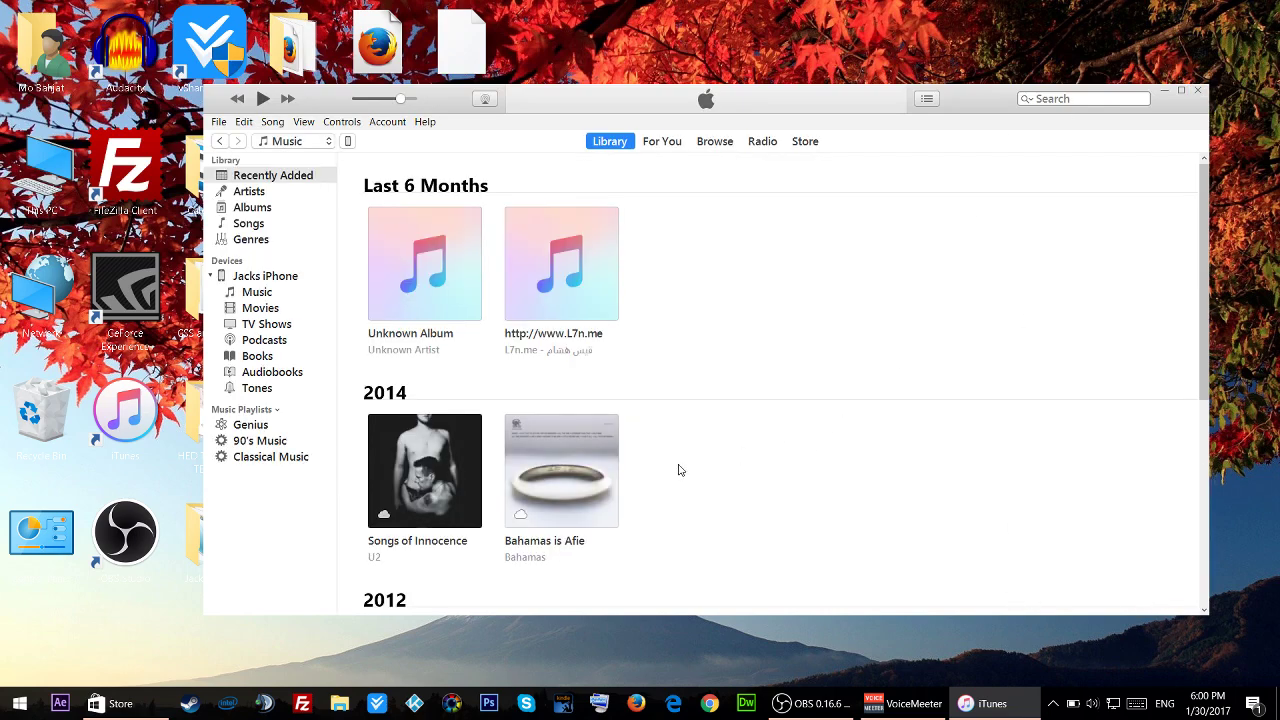
Create a new music playlist named "songs" and open it
right_click(248, 491)
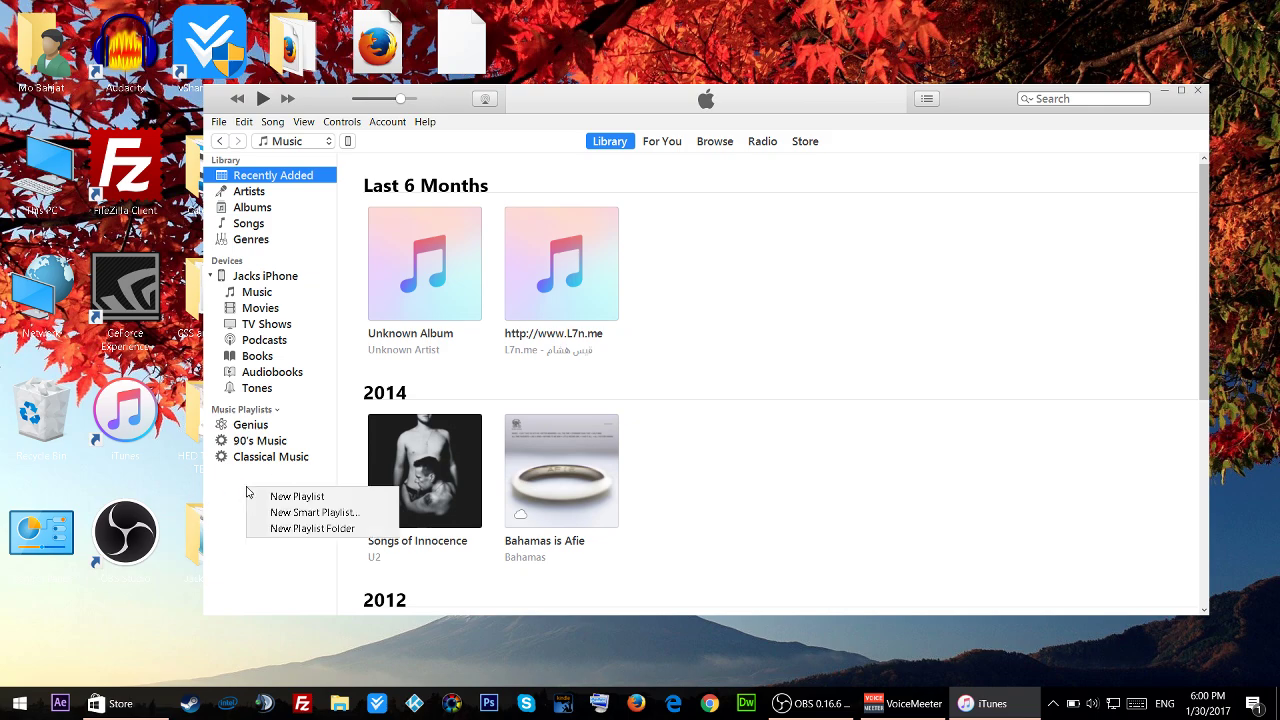
click(318, 499)
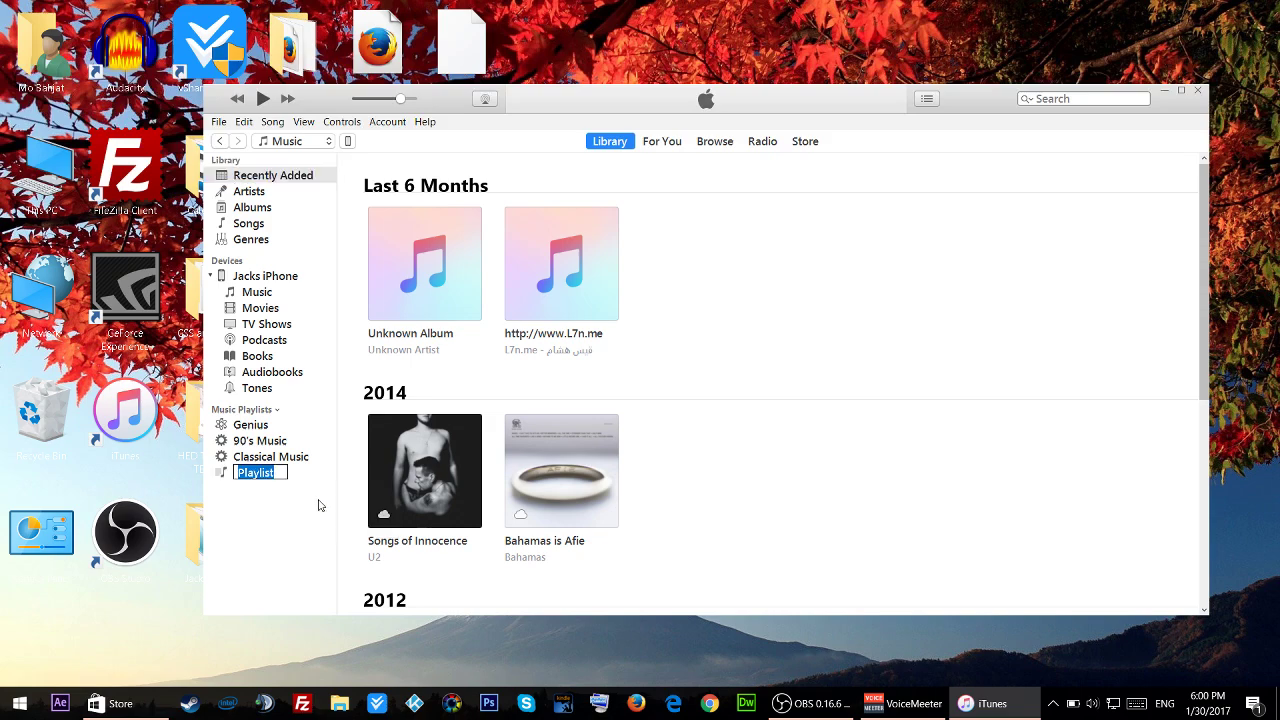
text(songs)
key(Return)
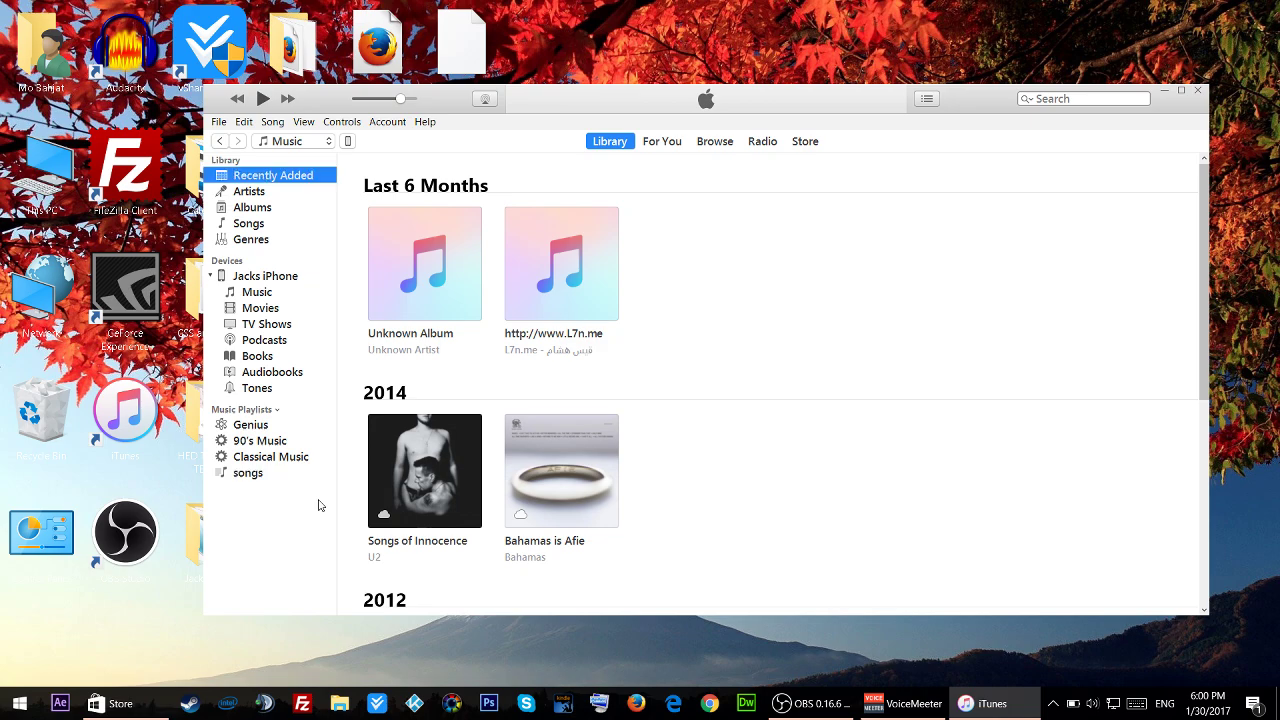
click(249, 473)
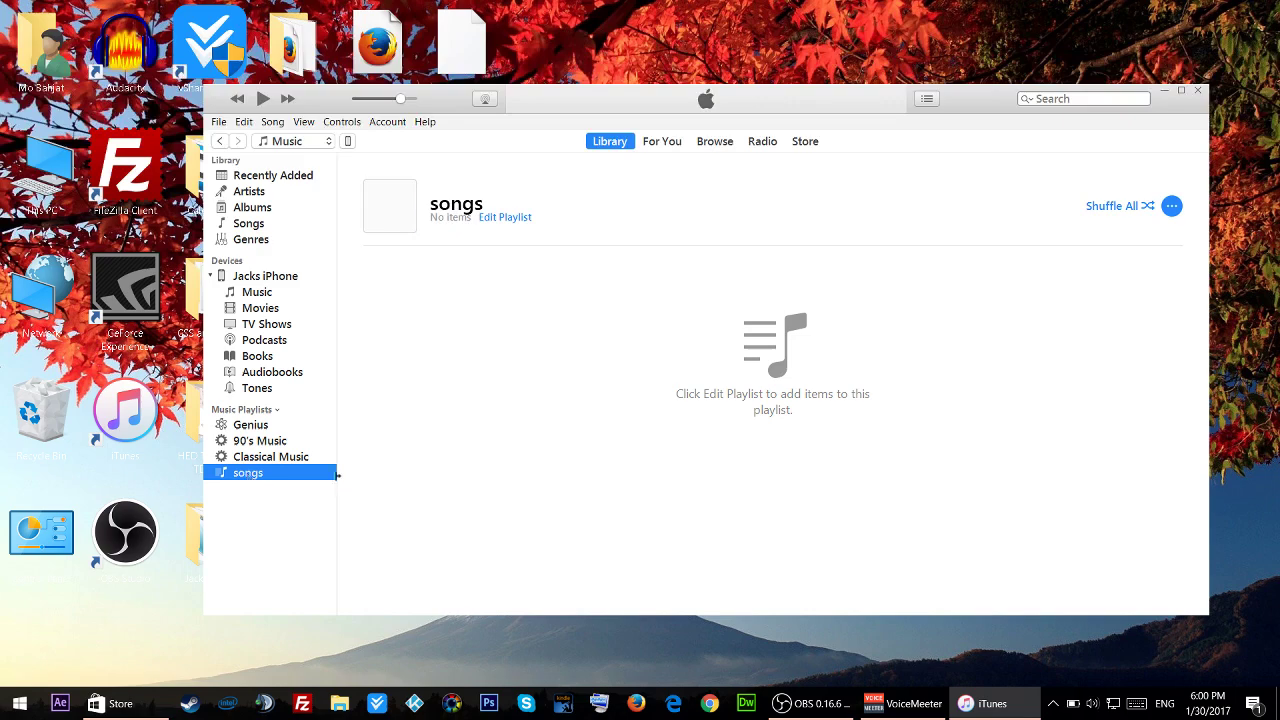
Make the desktop's MP3 files reachable beside the library window and add all five to the songs playlist
drag(530, 105, 802, 102)
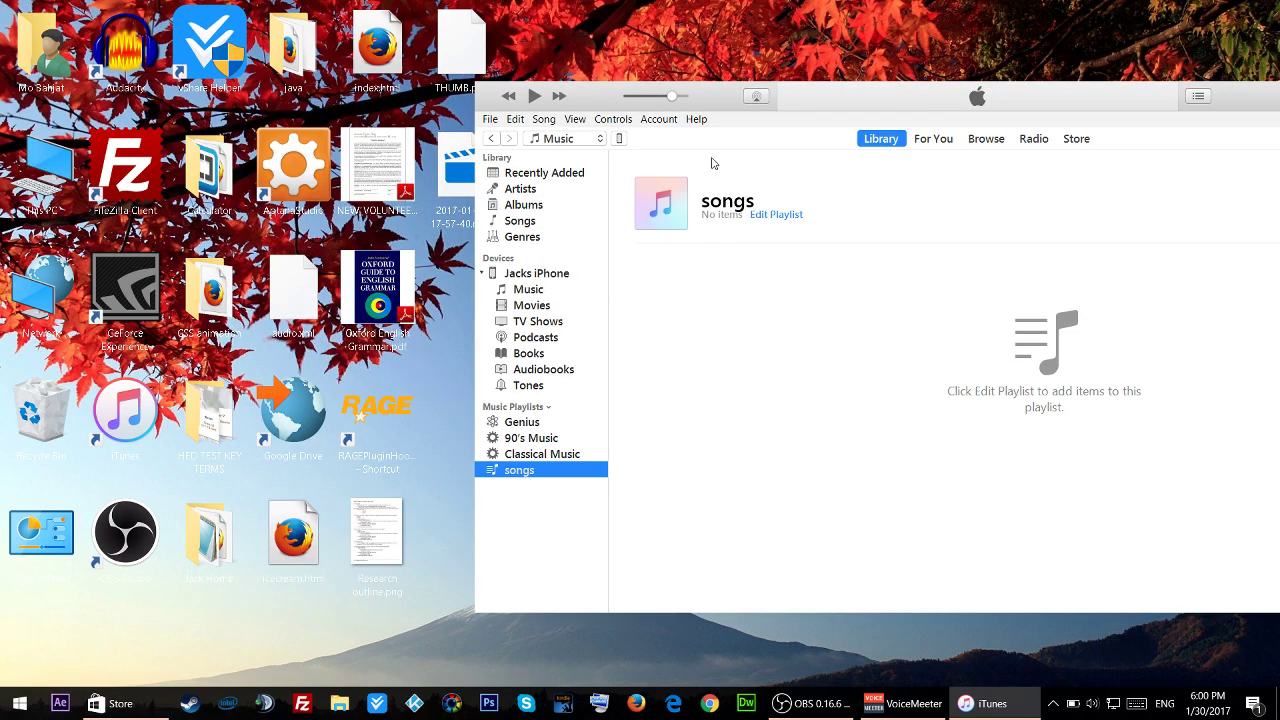
drag(799, 95, 975, 305)
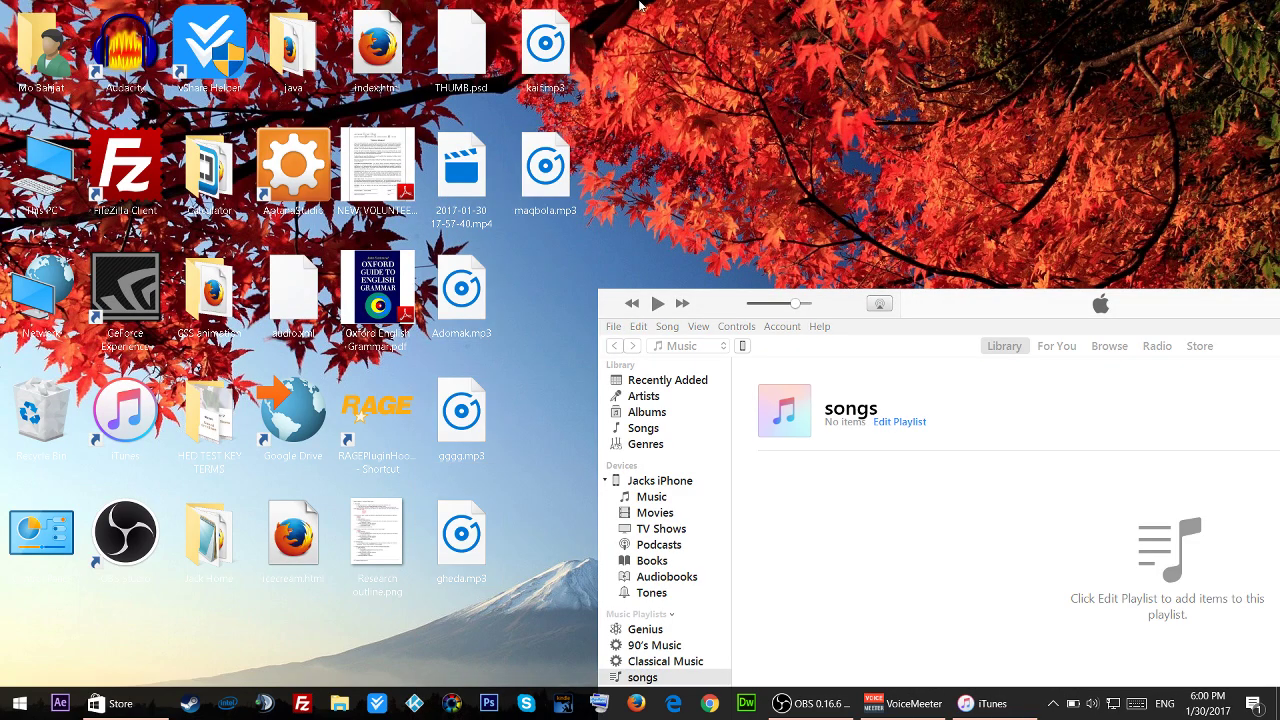
drag(640, 5, 410, 550)
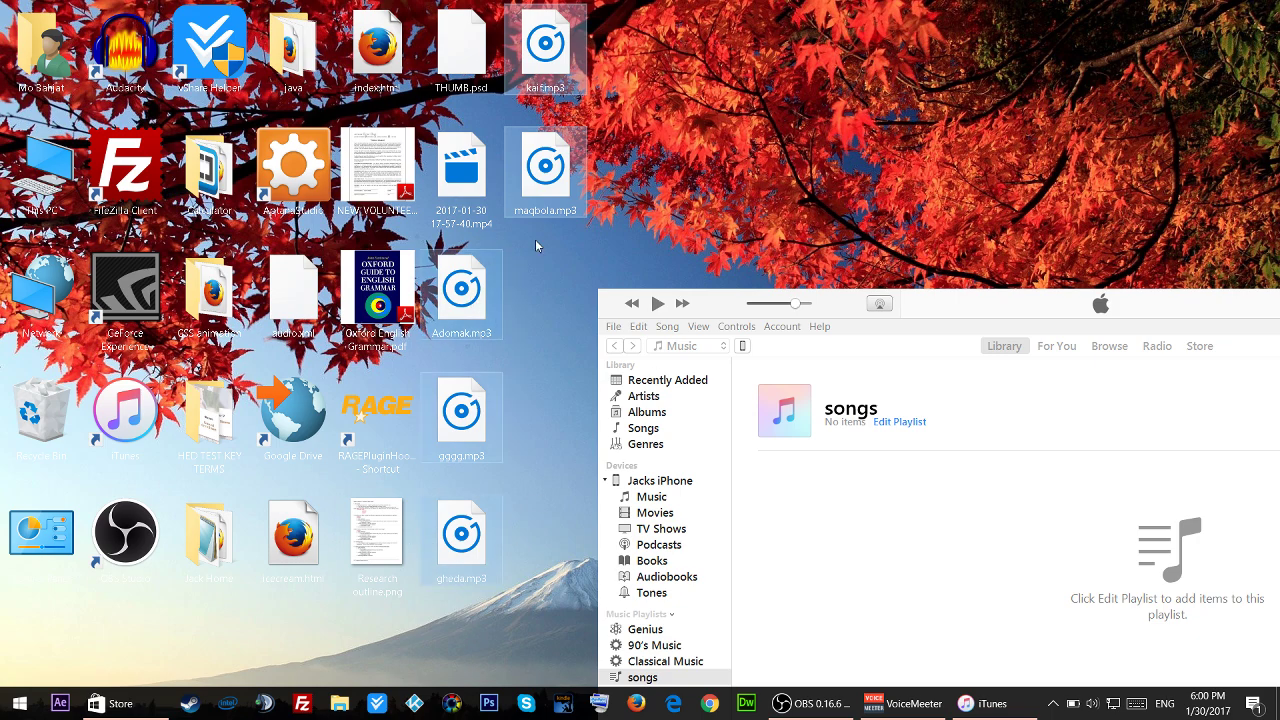
drag(545, 46, 874, 531)
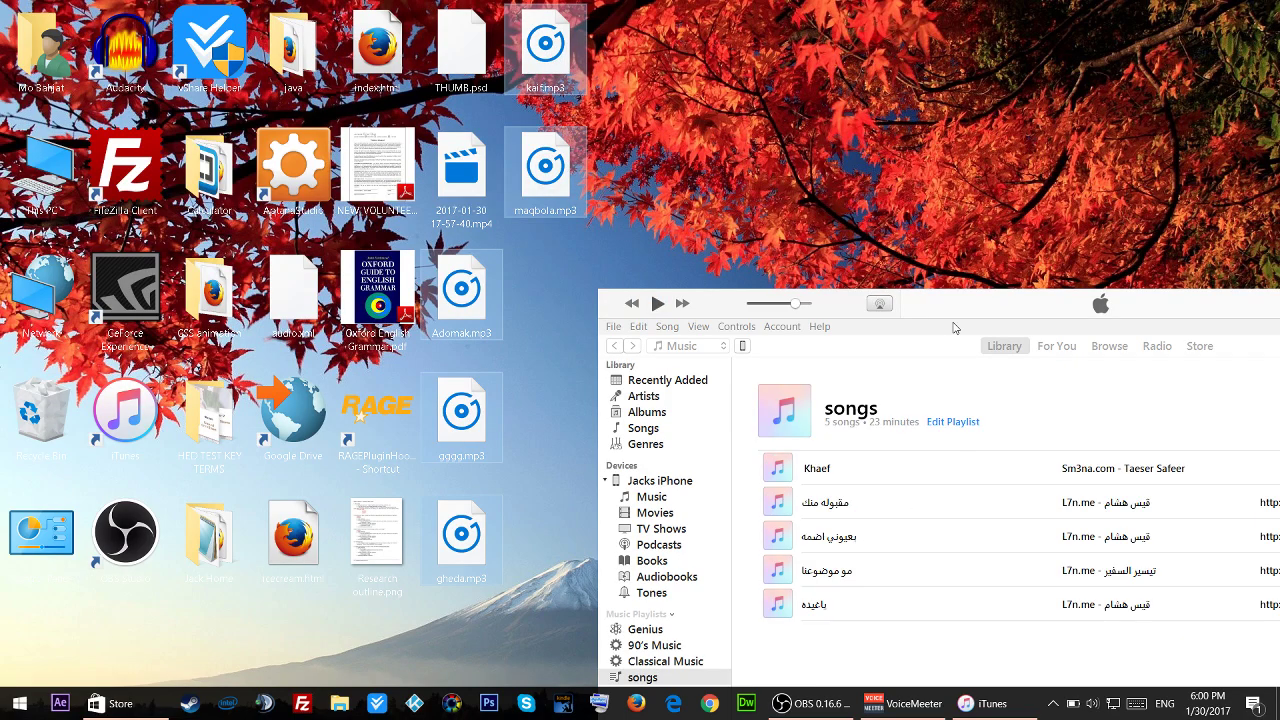
Copy the songs playlist onto the connected iPhone and bring the whole library window back into view
double_click(904, 297)
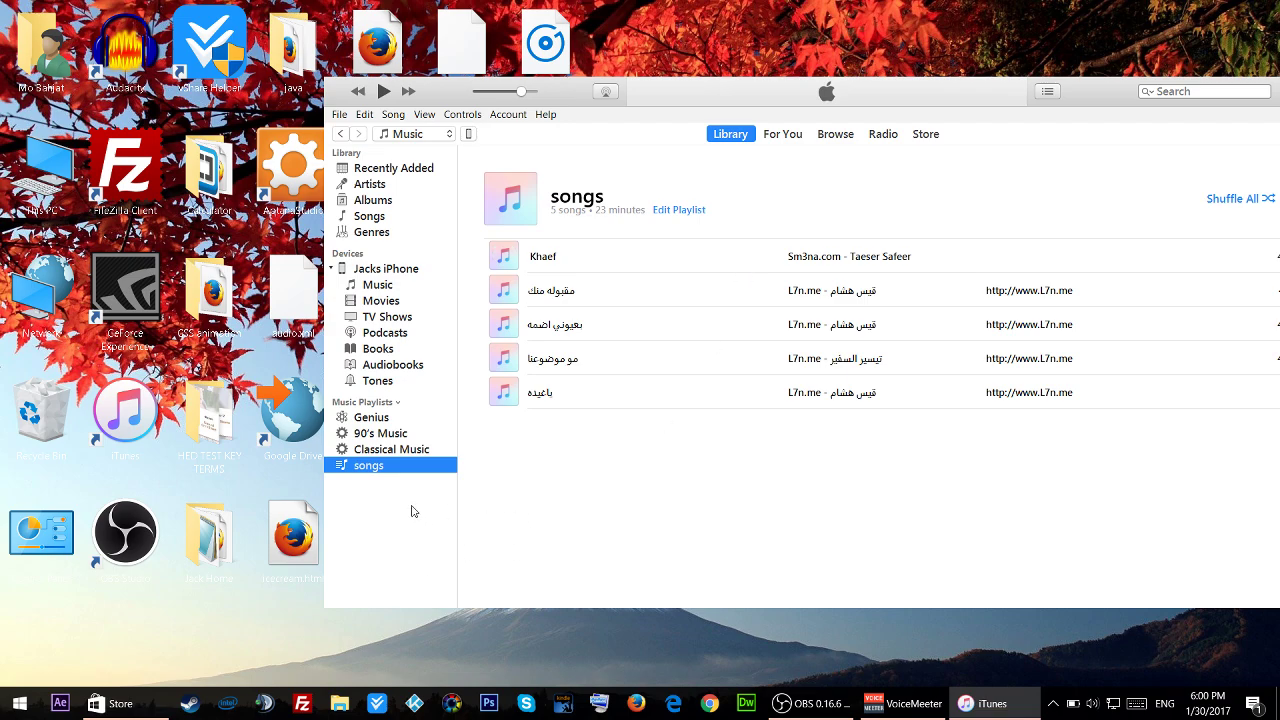
mouse_move(374, 469)
mouse_down()
mouse_move(374, 486)
mouse_move(374, 471)
mouse_up()
mouse_move(360, 270)
drag(370, 466, 390, 292)
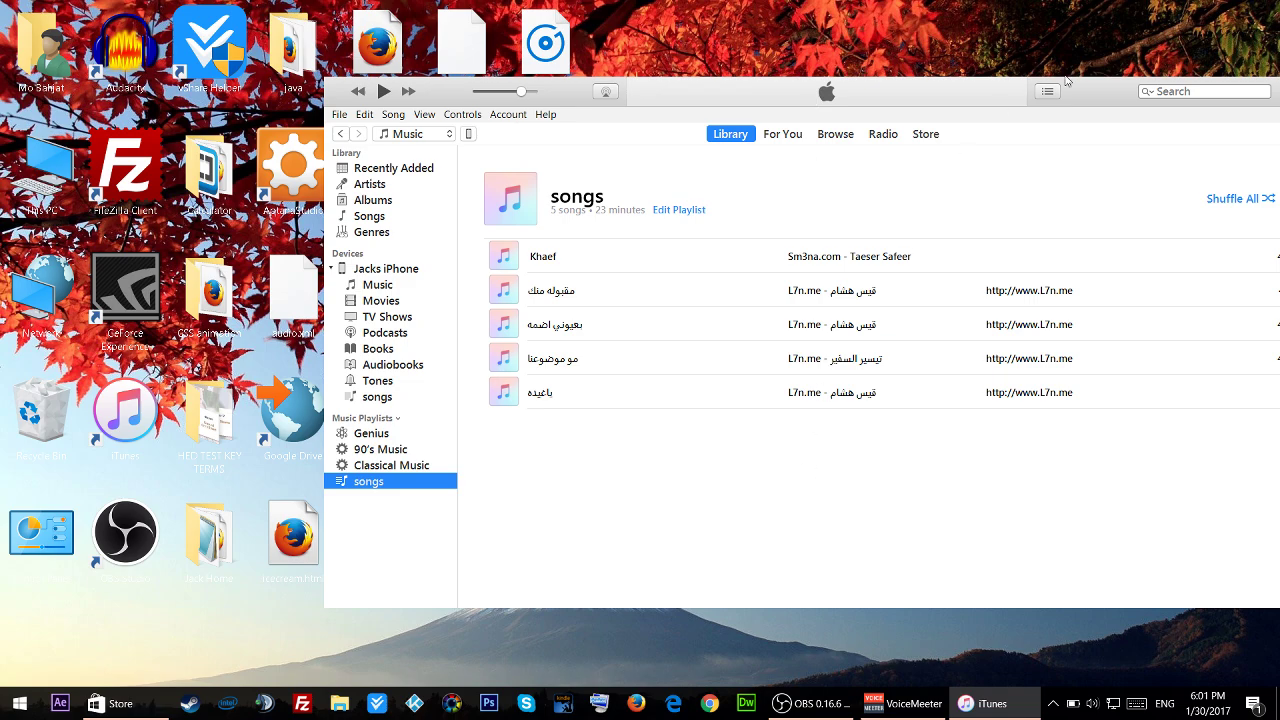
drag(1141, 101, 997, 99)
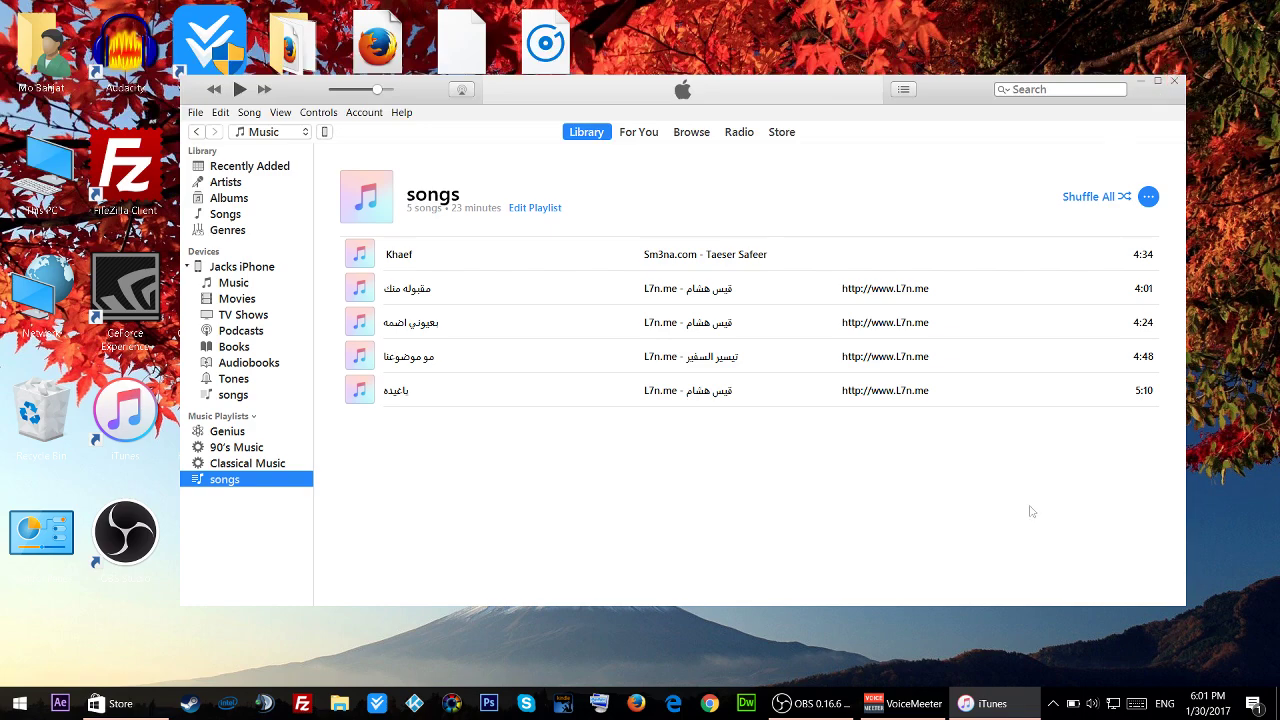
click(1053, 703)
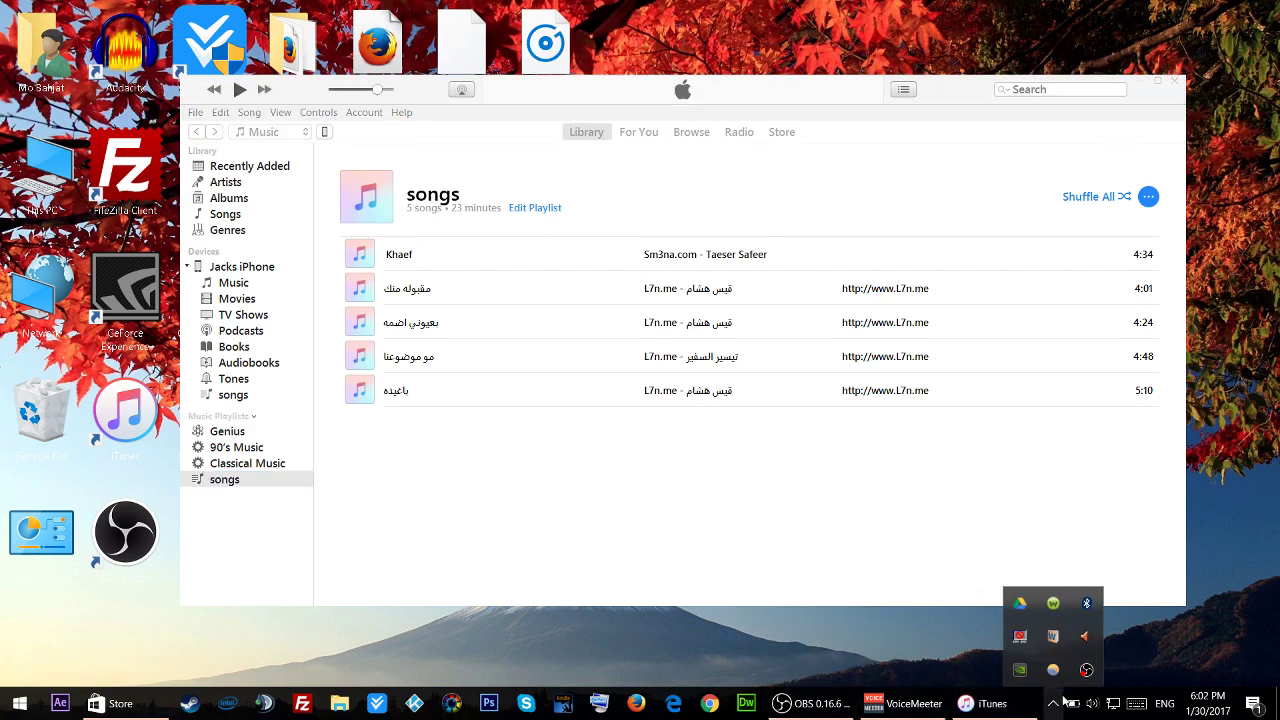